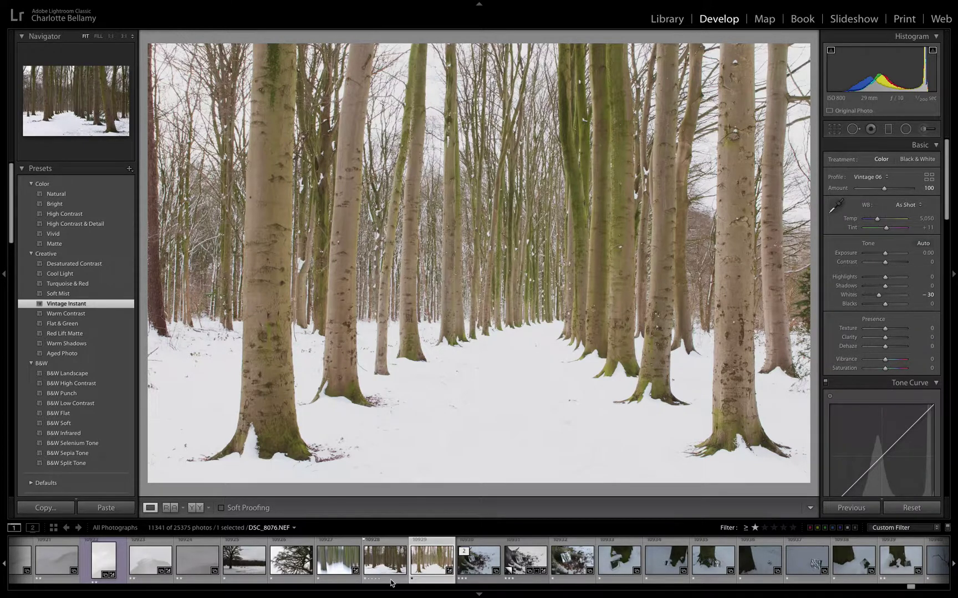
Compare the neighbouring and blurred forest photos in the filmstrip, ending on the sharp snowy shot.
{"action": "left_click", "coordinate": [391, 582]}
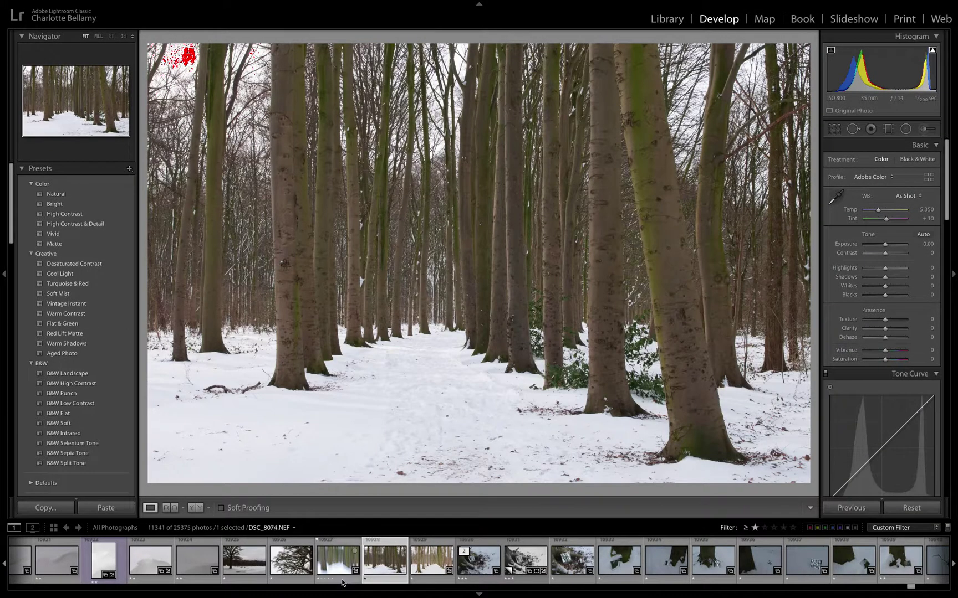
{"action": "left_click", "coordinate": [342, 582]}
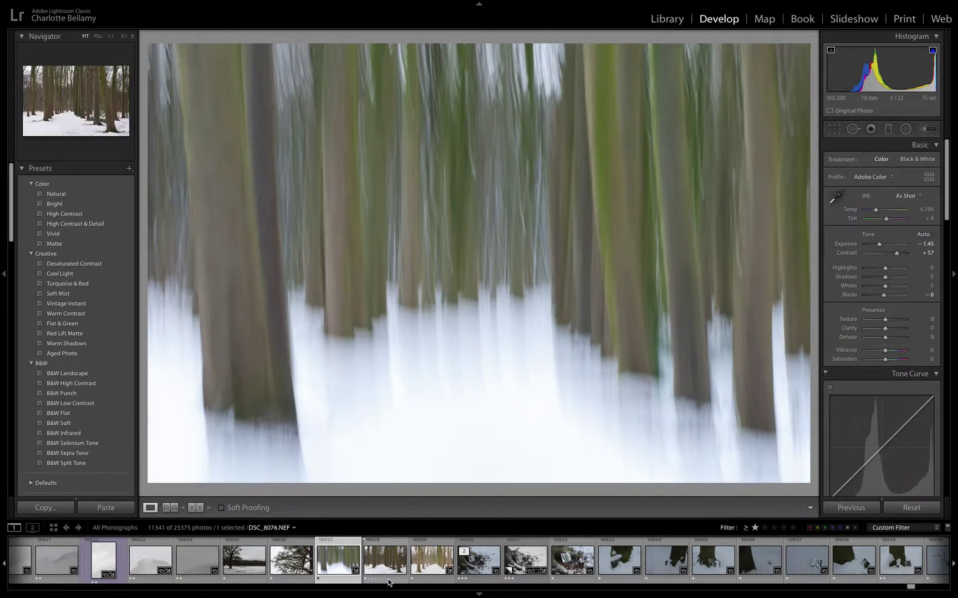
{"action": "left_click", "coordinate": [417, 582]}
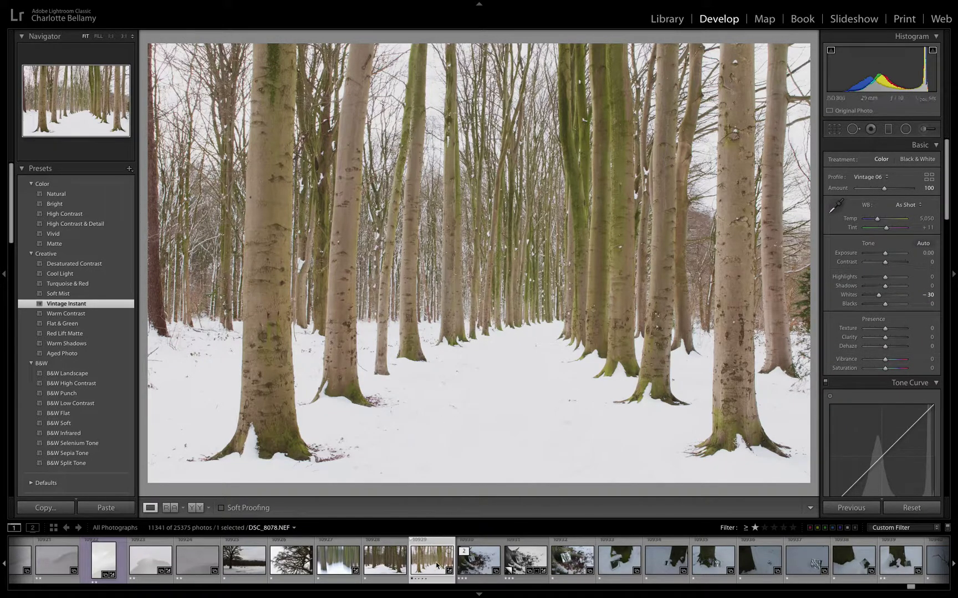
{"action": "right_click", "coordinate": [437, 566]}
{"action": "mouse_move", "coordinate": [457, 364]}
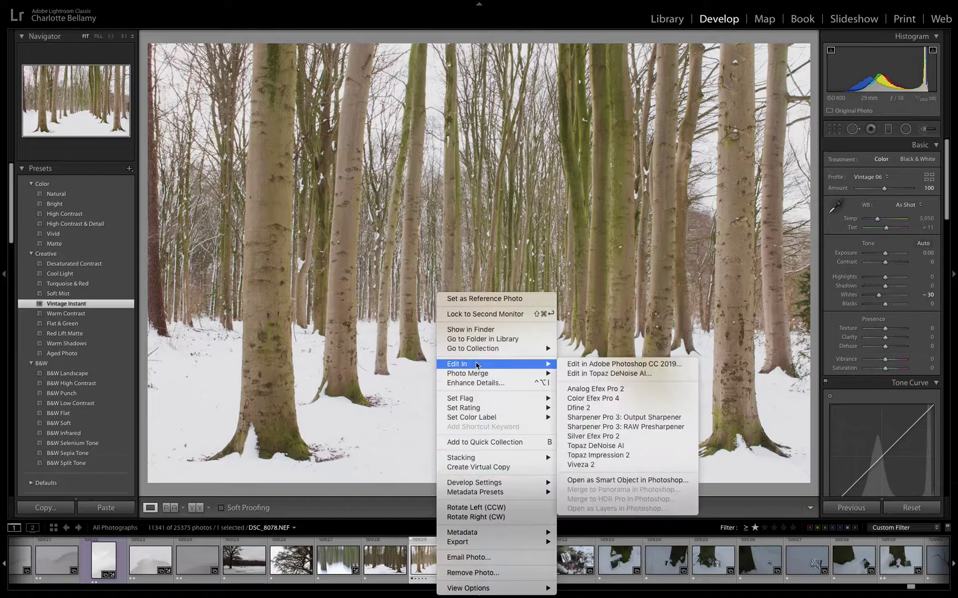
Send the sharp snowy forest photo to Photoshop CC 2019 via Edit In.
{"action": "left_click", "coordinate": [585, 367]}
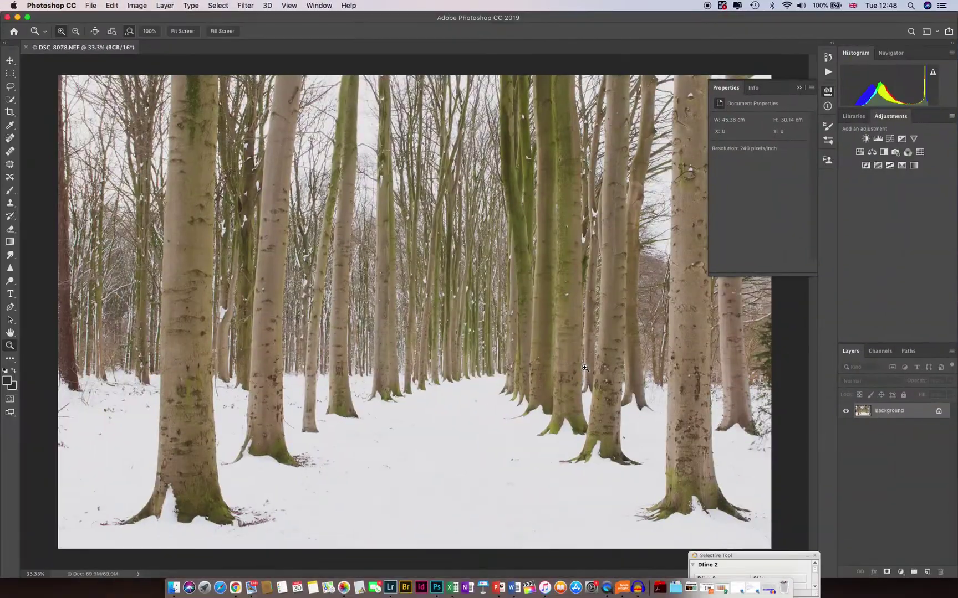
Close the Properties panel and start a Motion Blur preview on the woodland photo.
{"action": "left_click", "coordinate": [798, 89]}
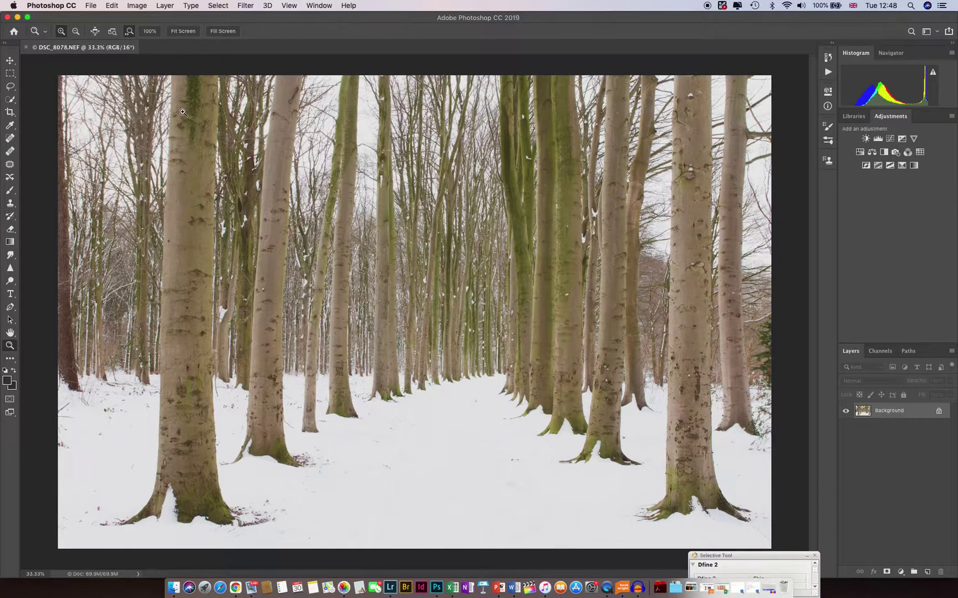
{"action": "left_click", "coordinate": [245, 5]}
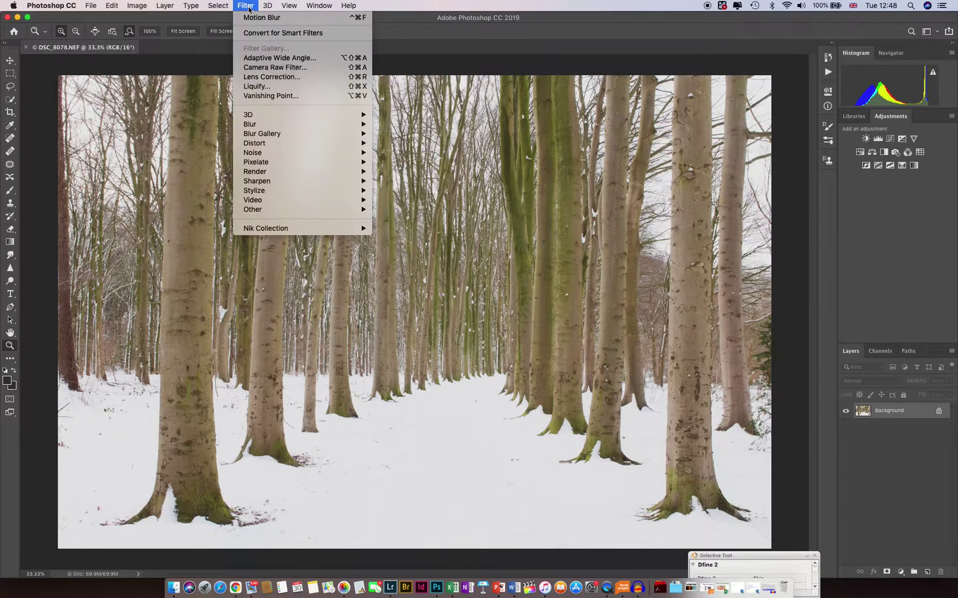
{"action": "mouse_move", "coordinate": [299, 124]}
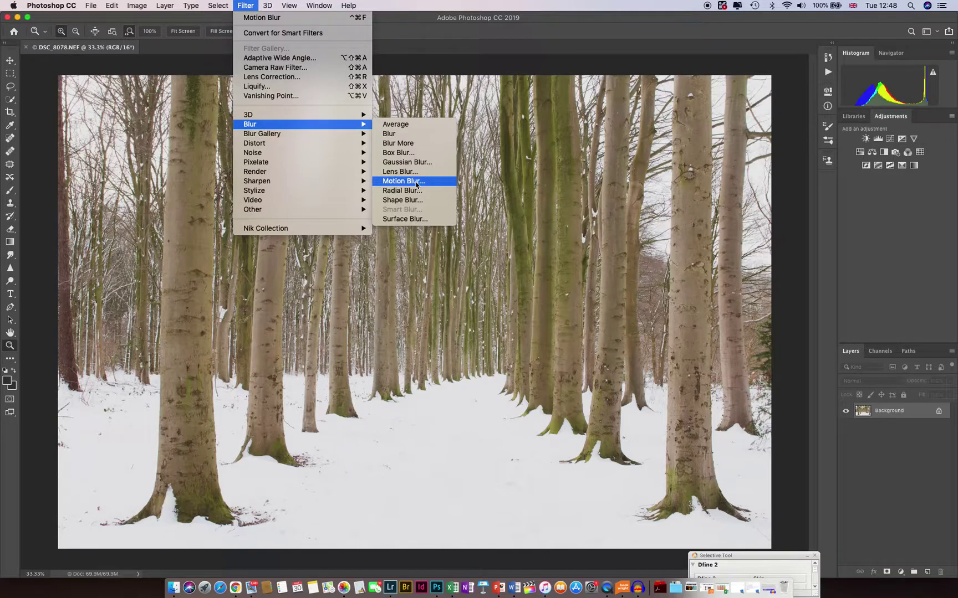
{"action": "left_click", "coordinate": [417, 184]}
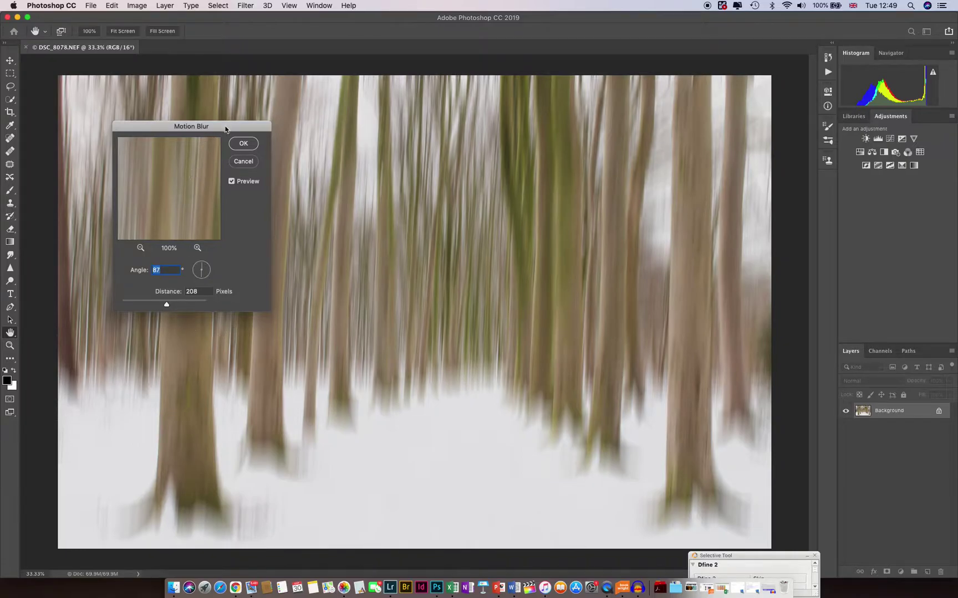
Move the Motion Blur dialog aside and settle the blur distance at 230 pixels.
{"action": "mouse_move", "coordinate": [226, 129]}
{"action": "left_mouse_down"}
{"action": "mouse_move", "coordinate": [134, 237]}
{"action": "mouse_move", "coordinate": [98, 164]}
{"action": "left_mouse_up"}
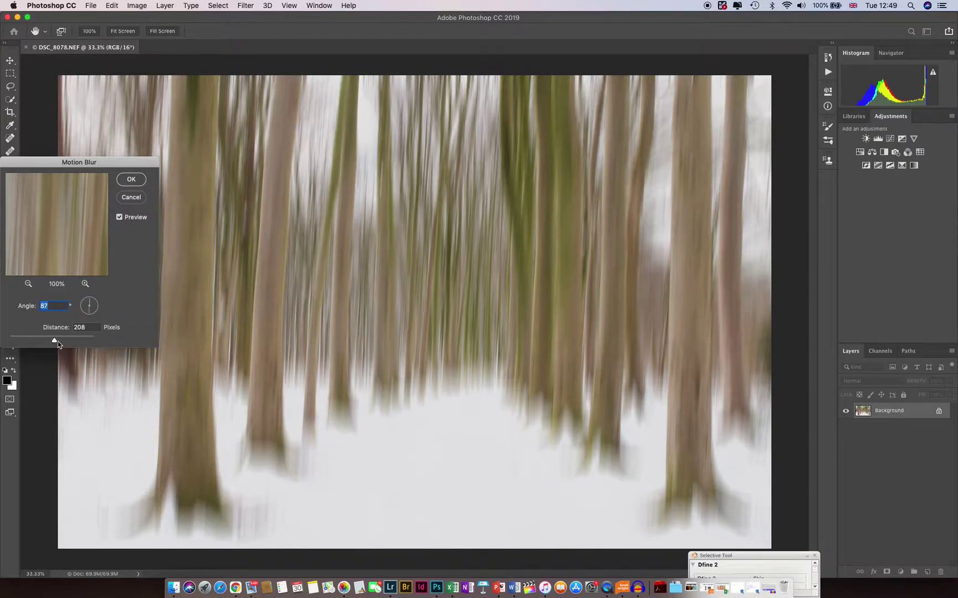
{"action": "mouse_move", "coordinate": [55, 340]}
{"action": "left_mouse_down"}
{"action": "mouse_move", "coordinate": [19, 341]}
{"action": "mouse_move", "coordinate": [63, 343]}
{"action": "mouse_move", "coordinate": [11, 342]}
{"action": "mouse_move", "coordinate": [107, 344]}
{"action": "left_mouse_up"}
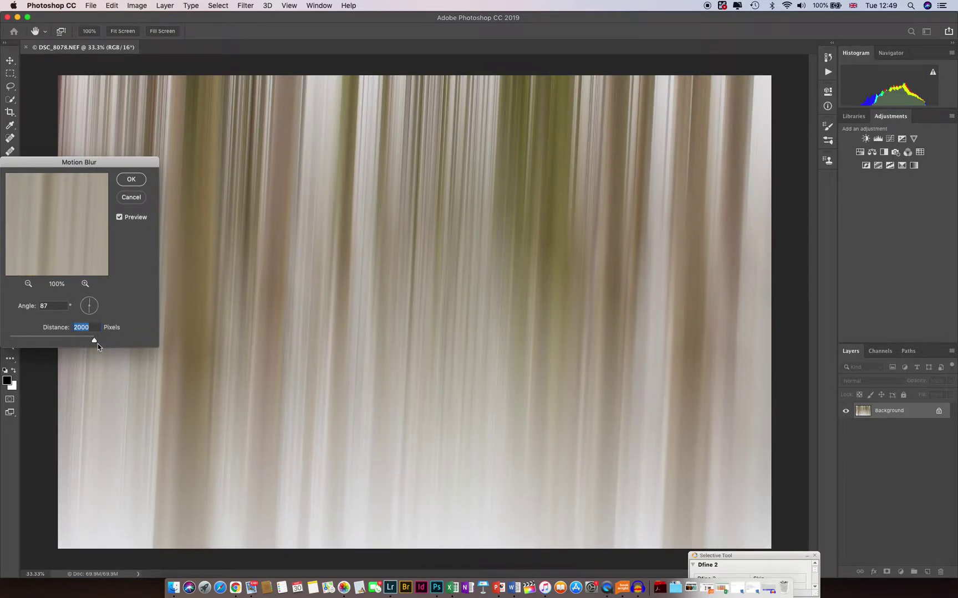
{"action": "mouse_move", "coordinate": [97, 343]}
{"action": "left_mouse_down"}
{"action": "mouse_move", "coordinate": [48, 342]}
{"action": "mouse_move", "coordinate": [58, 345]}
{"action": "left_mouse_up"}
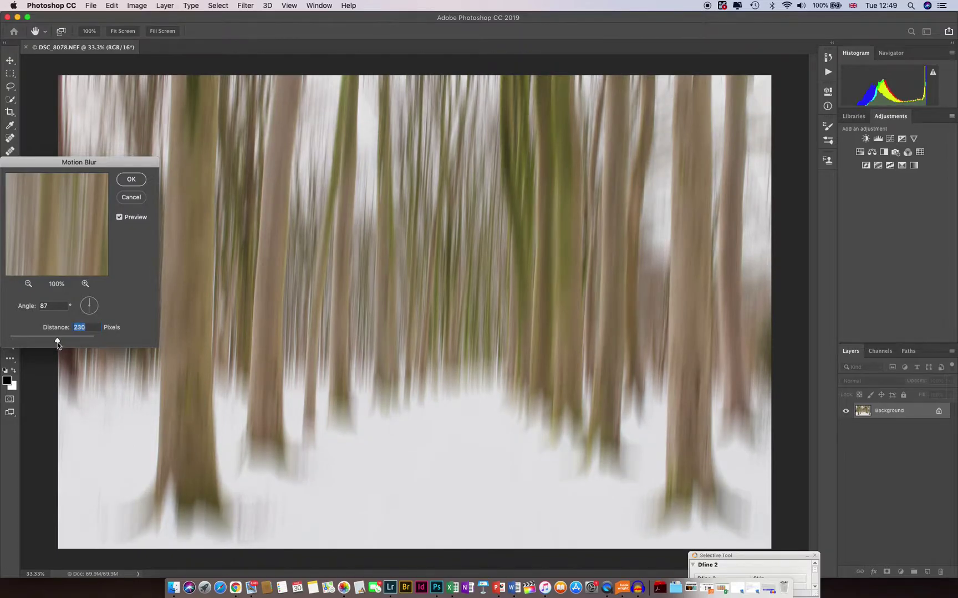
{"action": "left_click", "coordinate": [89, 300]}
Set the motion blur angle to about 86° and apply the 230-pixel blur.
{"action": "left_click_drag", "start_coordinate": [89, 304], "coordinate": [87, 315]}
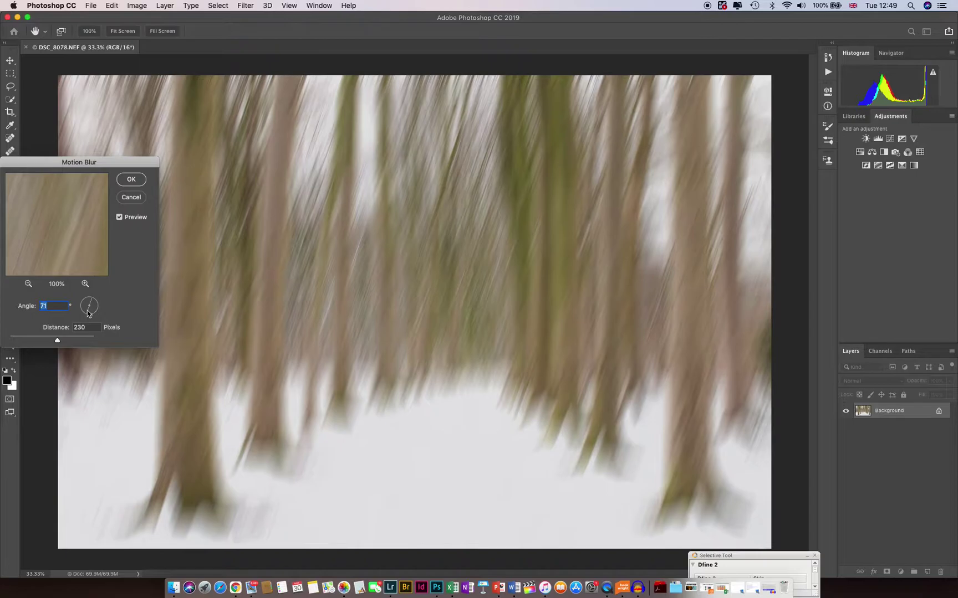
{"action": "left_click_drag", "start_coordinate": [88, 314], "coordinate": [91, 290]}
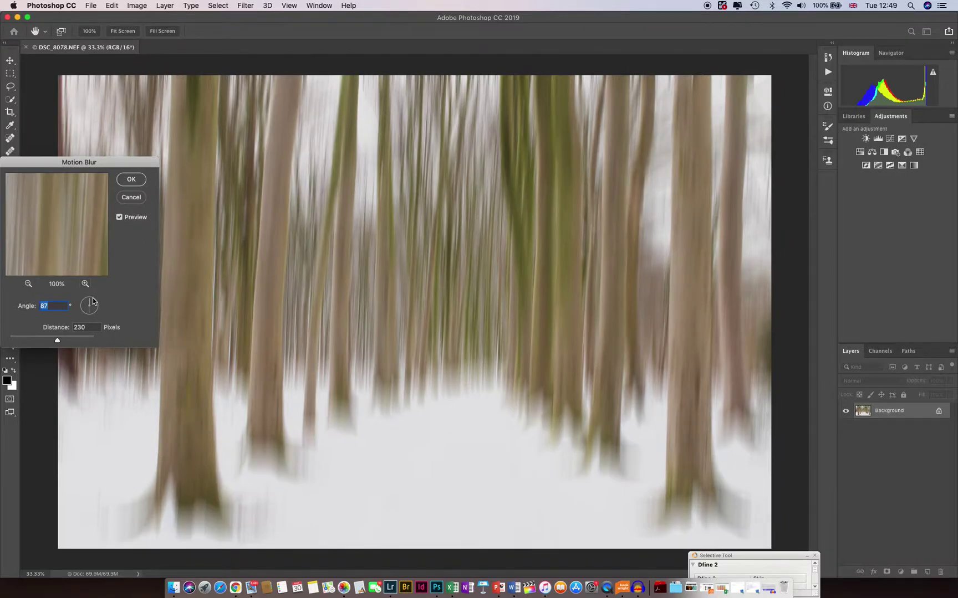
{"action": "left_click_drag", "start_coordinate": [92, 304], "coordinate": [88, 304]}
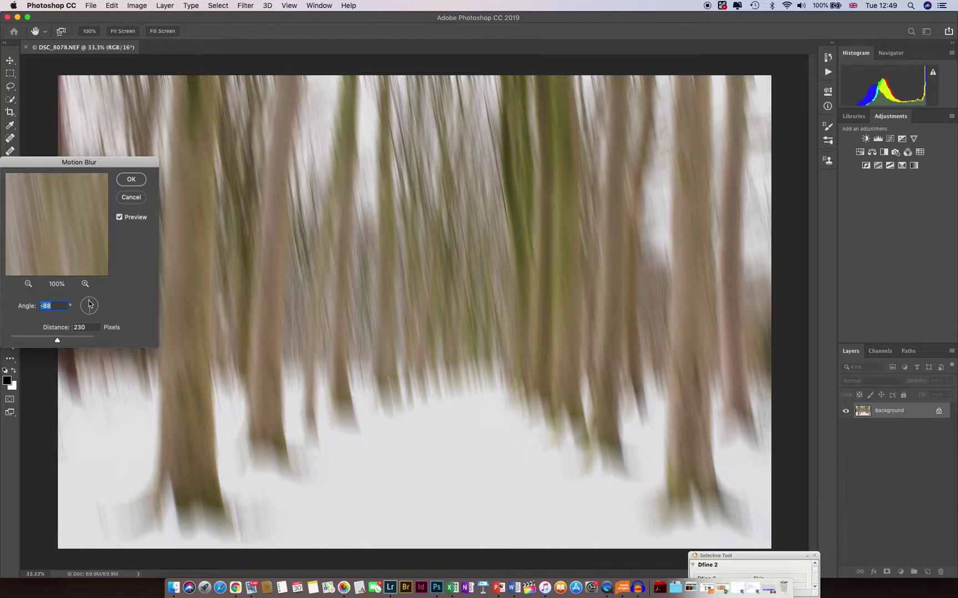
{"action": "left_click_drag", "start_coordinate": [89, 304], "coordinate": [90, 303]}
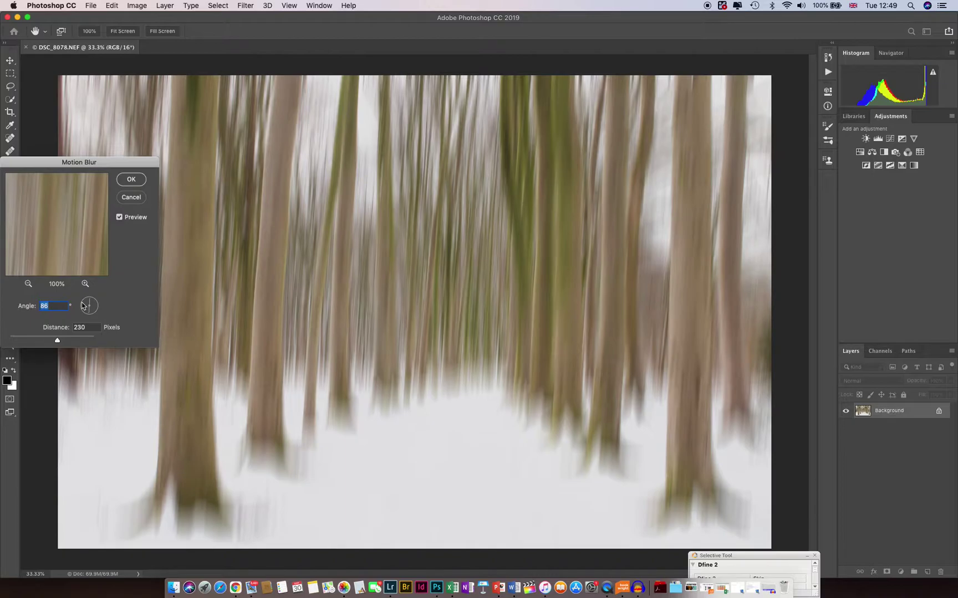
{"action": "left_click", "coordinate": [131, 179]}
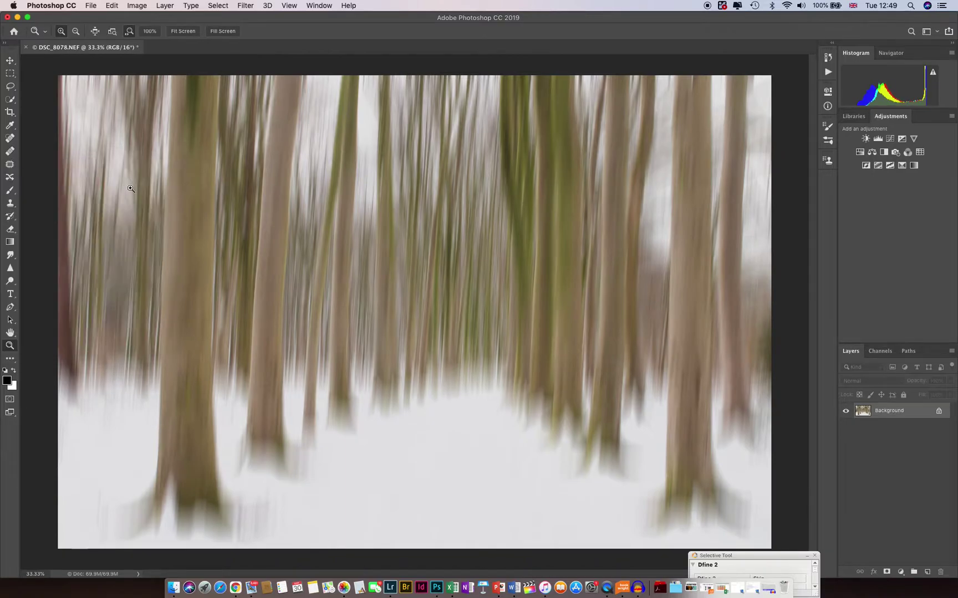
{"action": "left_click", "coordinate": [94, 5]}
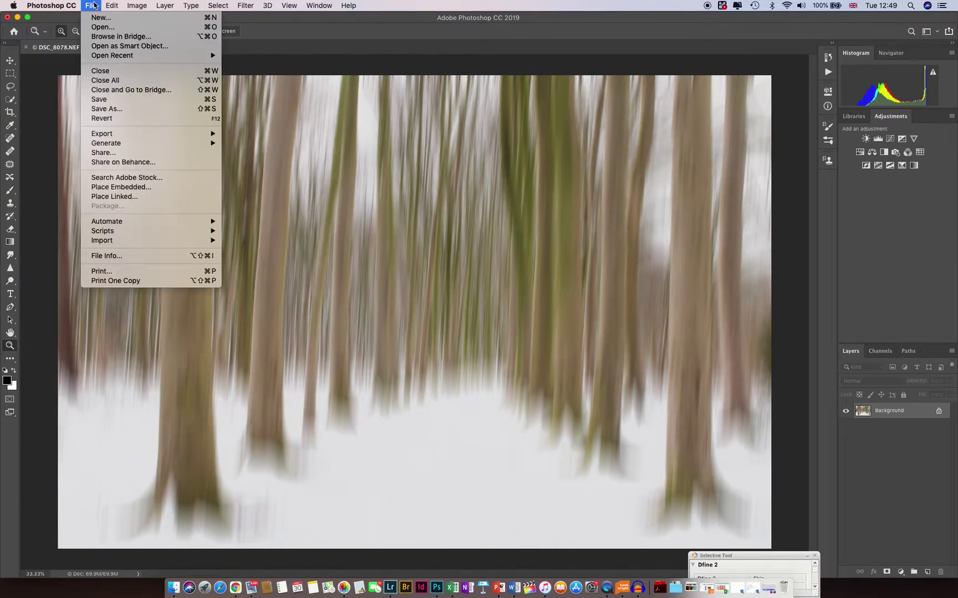
{"action": "left_click", "coordinate": [131, 387]}
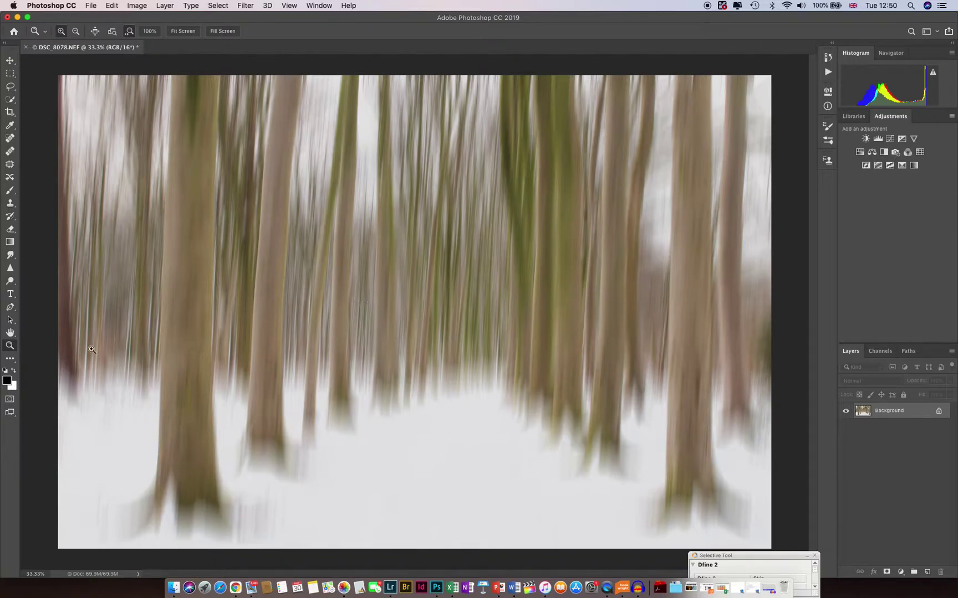
Zoom in to inspect the blurred tree streaks, then fit the image back on screen.
{"action": "left_click", "coordinate": [376, 85]}
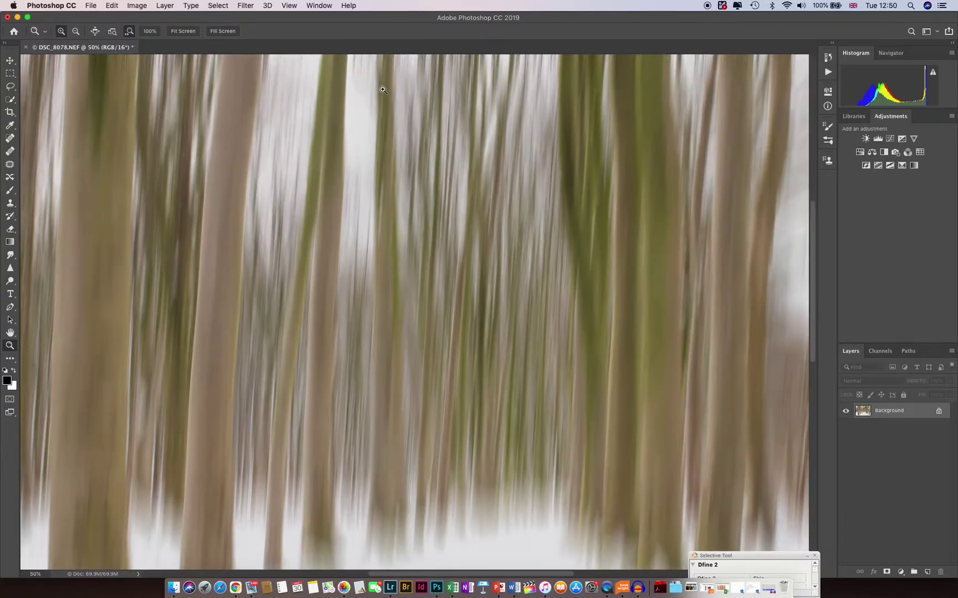
{"action": "scroll", "coordinate": [421, 180], "scroll_direction": "up", "scroll_amount": 1}
{"action": "left_click", "coordinate": [462, 99]}
{"action": "scroll", "coordinate": [457, 147], "scroll_direction": "up", "scroll_amount": 5}
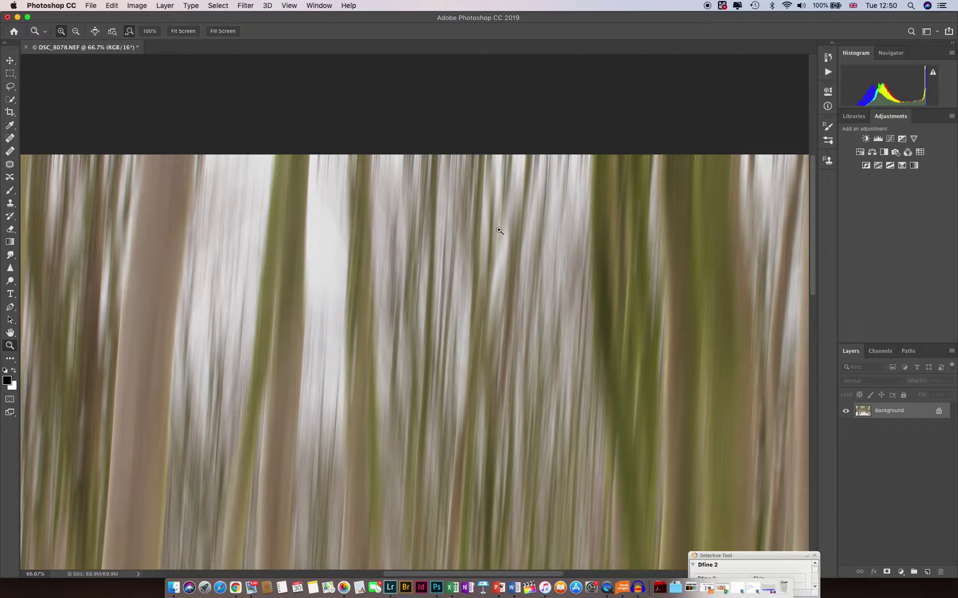
{"action": "left_click", "coordinate": [395, 222]}
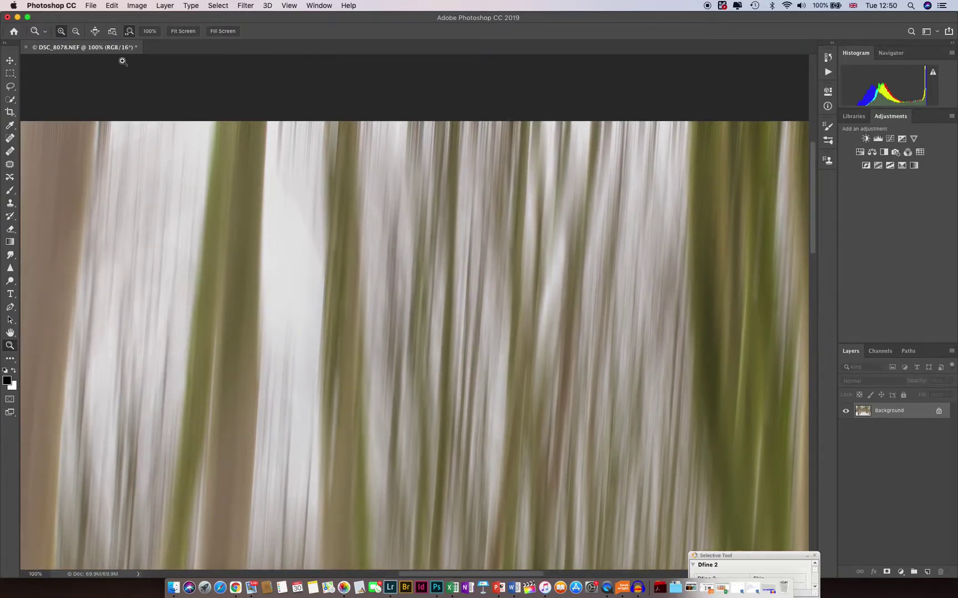
{"action": "left_click", "coordinate": [288, 6]}
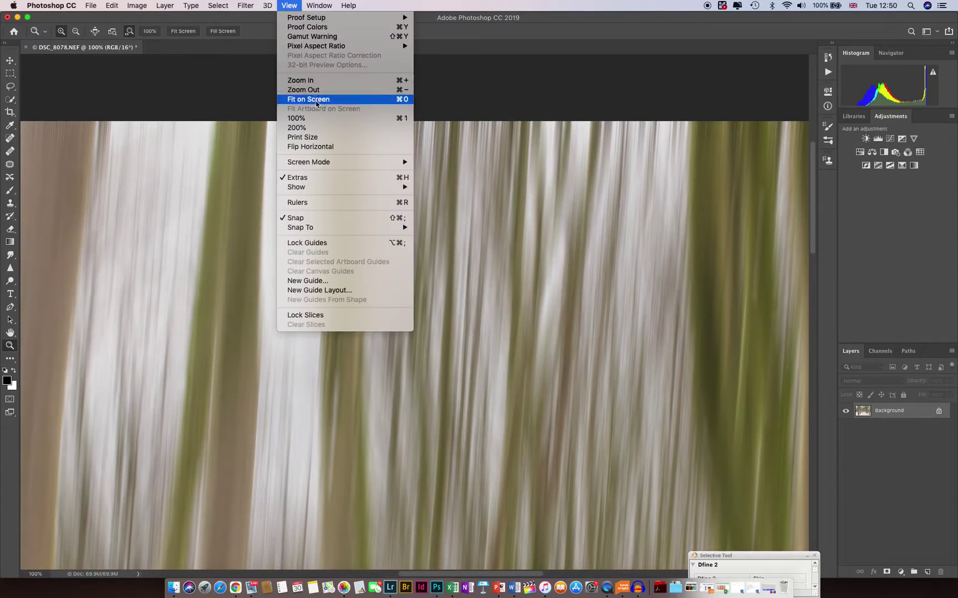
{"action": "left_click", "coordinate": [317, 102]}
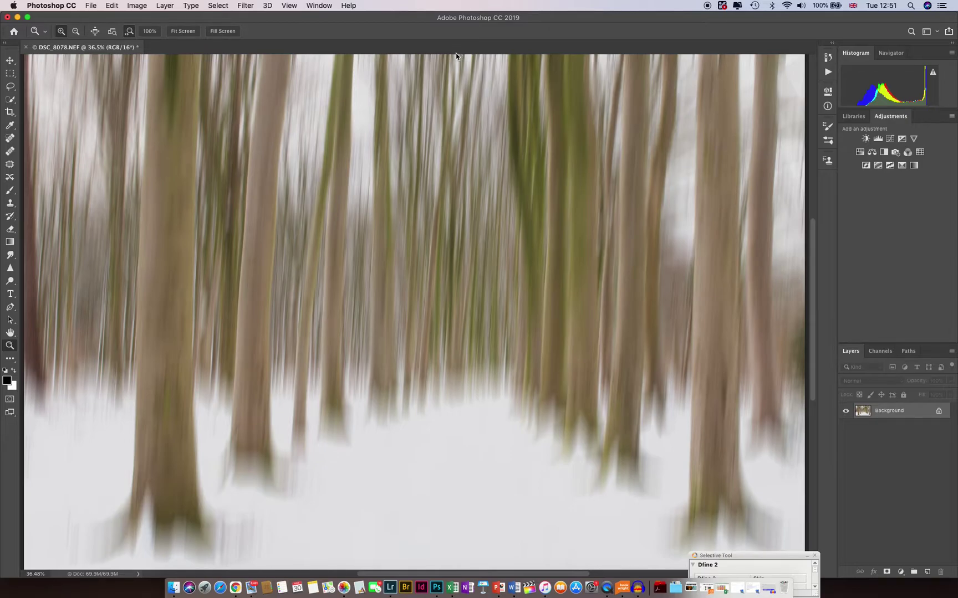
Save the blurred image as DSC_8078-Edit-3.tif and return to Lightroom Classic.
{"action": "left_click", "coordinate": [91, 6]}
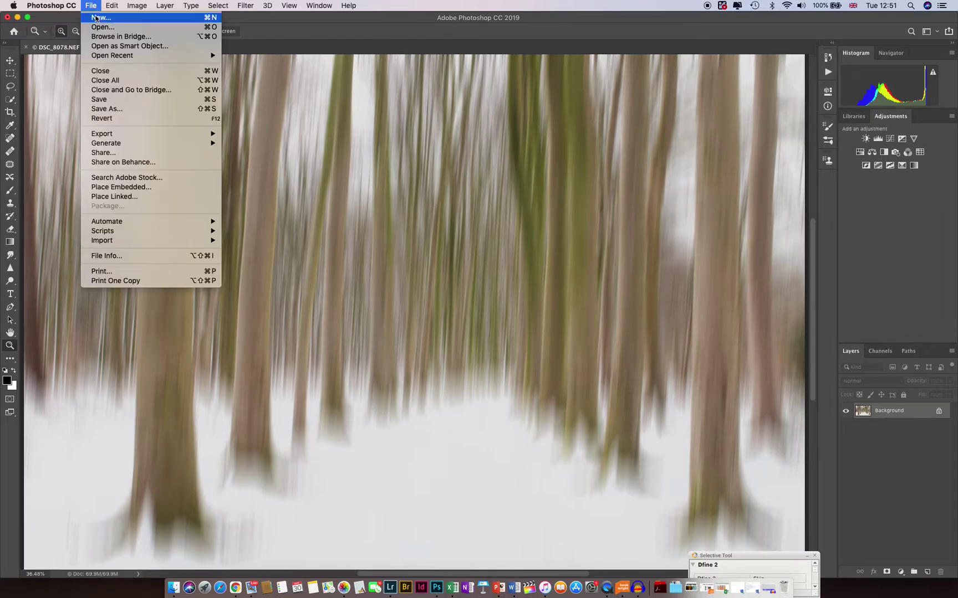
{"action": "left_click", "coordinate": [120, 101]}
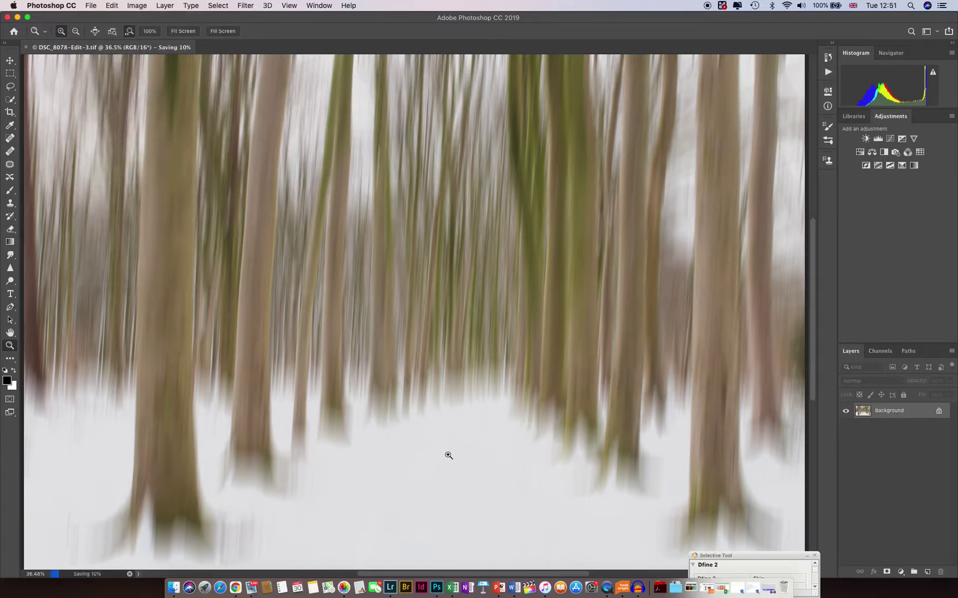
{"action": "left_click", "coordinate": [391, 588]}
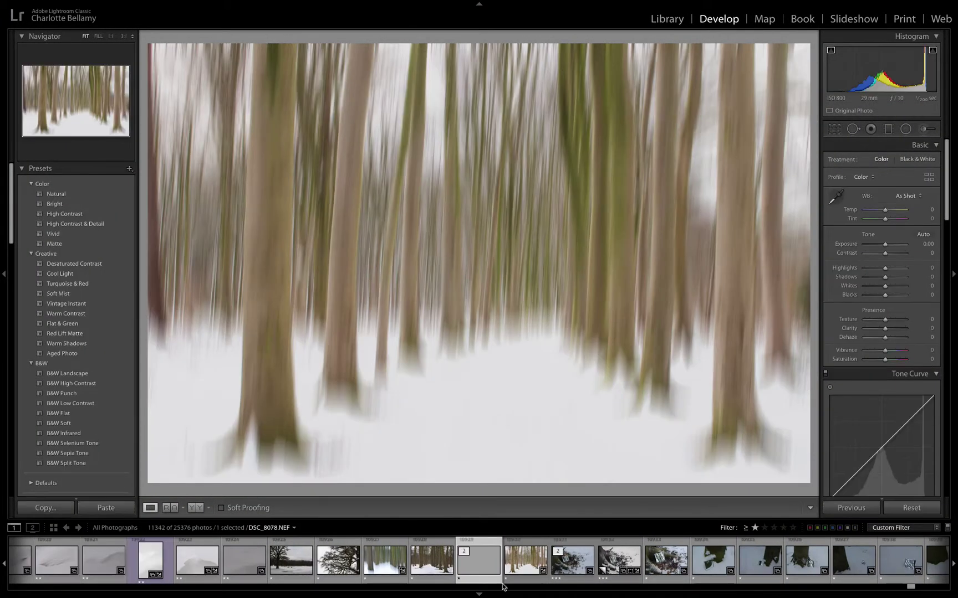
View the blurred copy in Lightroom, then close the blurred TIFF document in Photoshop.
{"action": "left_click", "coordinate": [520, 568]}
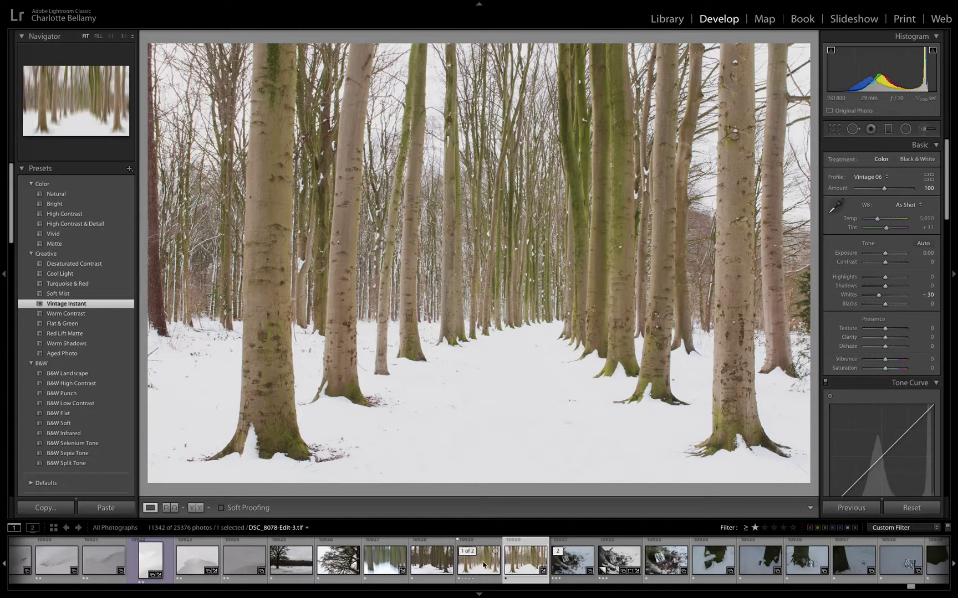
{"action": "left_click", "coordinate": [486, 566]}
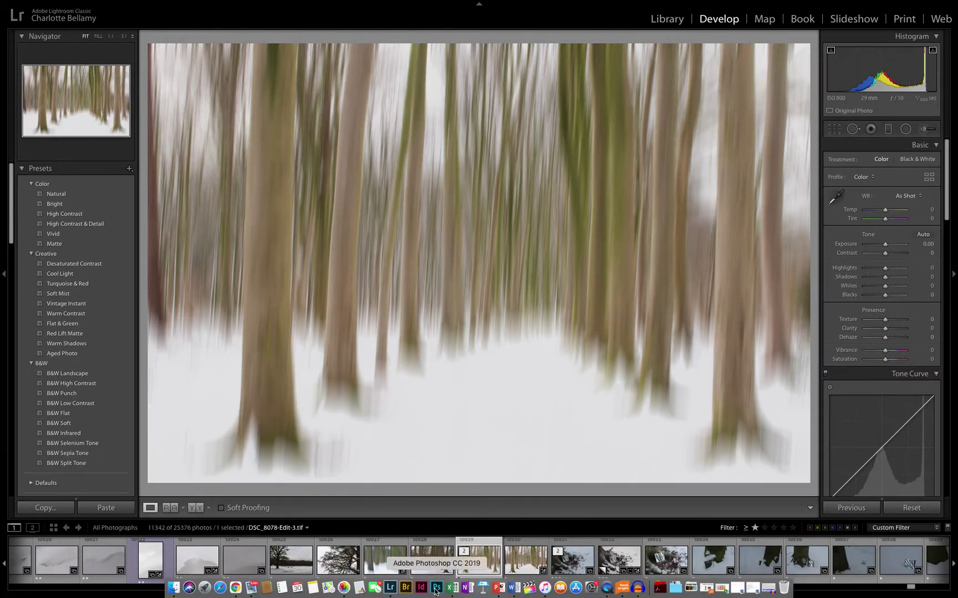
{"action": "left_click", "coordinate": [436, 589]}
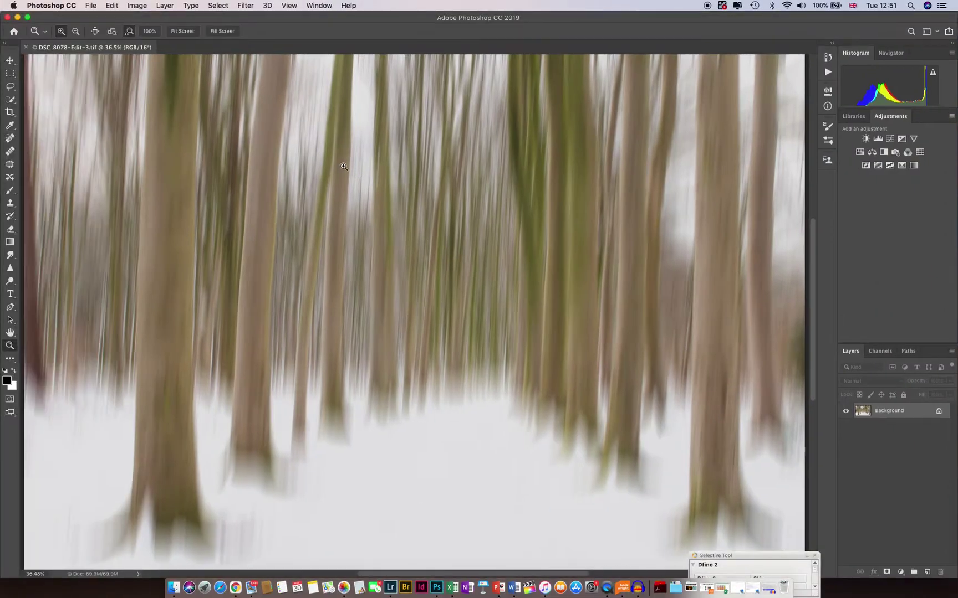
{"action": "left_click", "coordinate": [25, 47]}
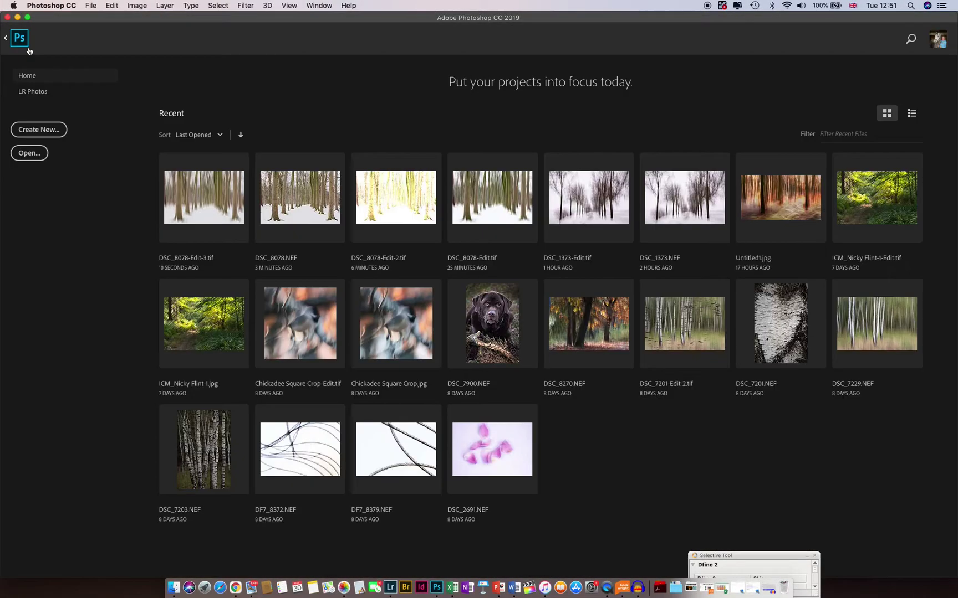
Back in Lightroom, select both the original DSC_8078.NEF and its blurred copy.
{"action": "left_click", "coordinate": [390, 588]}
{"action": "left_click", "coordinate": [520, 549]}
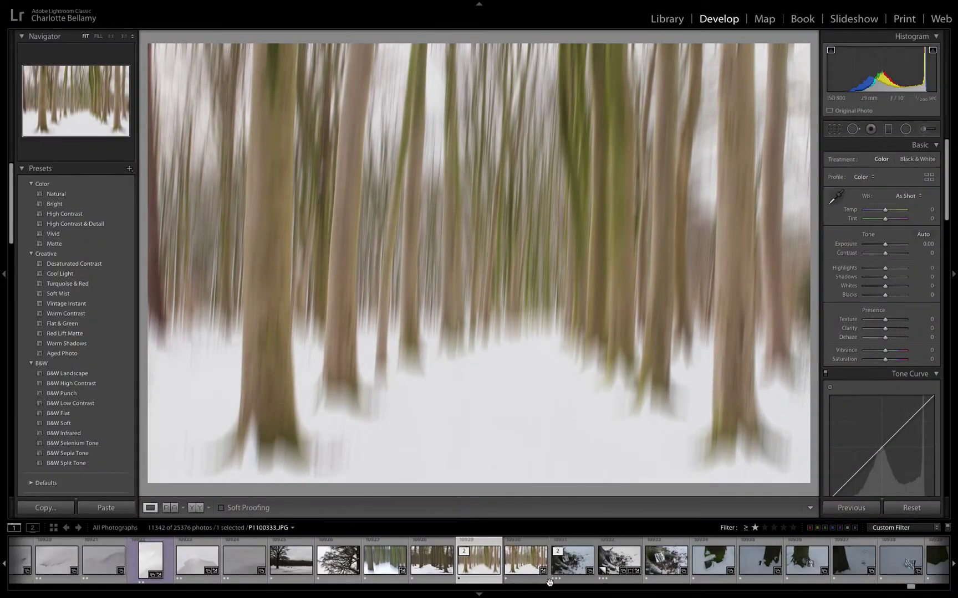
{"action": "left_click", "coordinate": [520, 571], "text": "shift"}
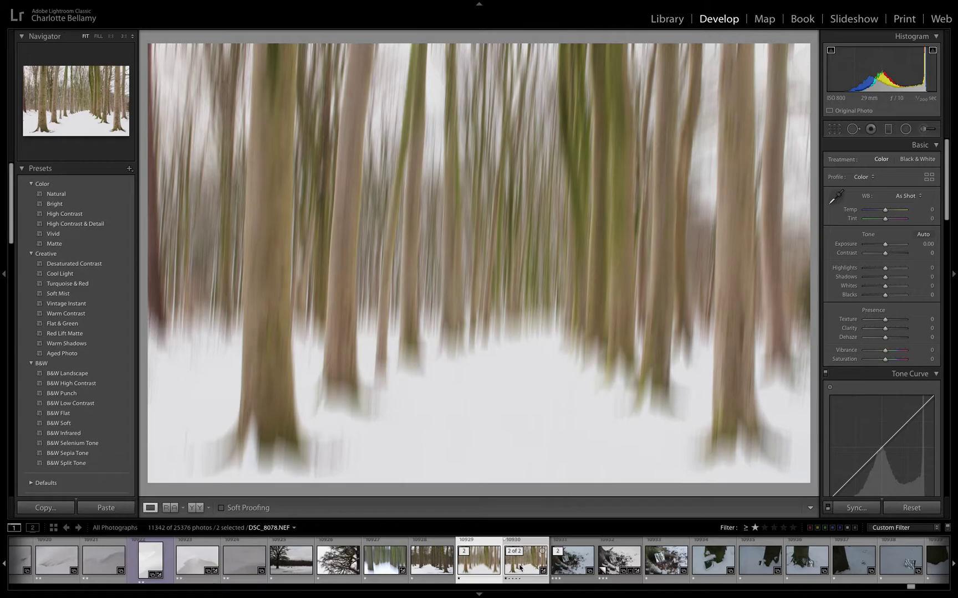
Open the selected original and blurred copy as layers in one Photoshop document.
{"action": "right_click", "coordinate": [520, 568]}
{"action": "mouse_move", "coordinate": [569, 363]}
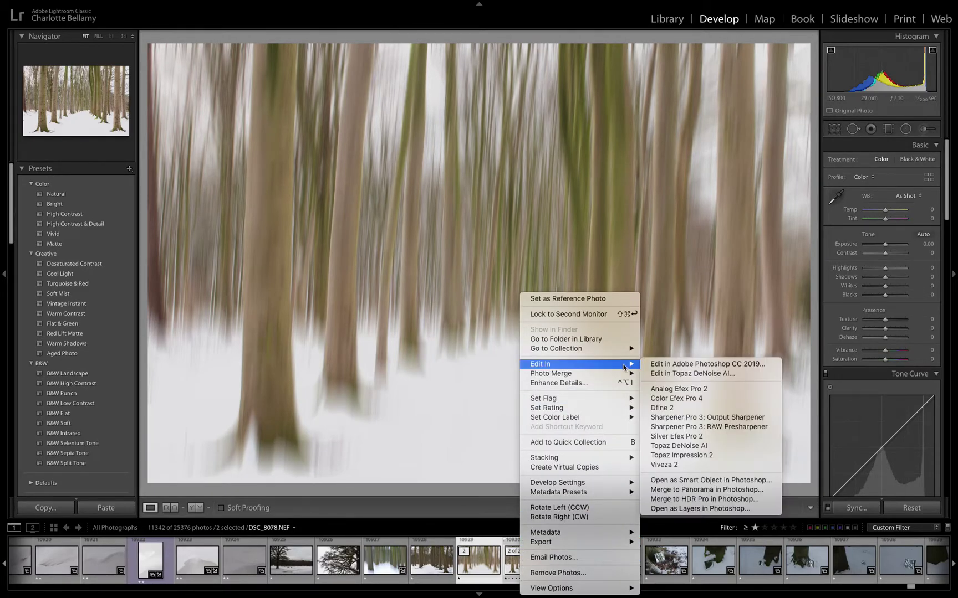
{"action": "left_click", "coordinate": [673, 509]}
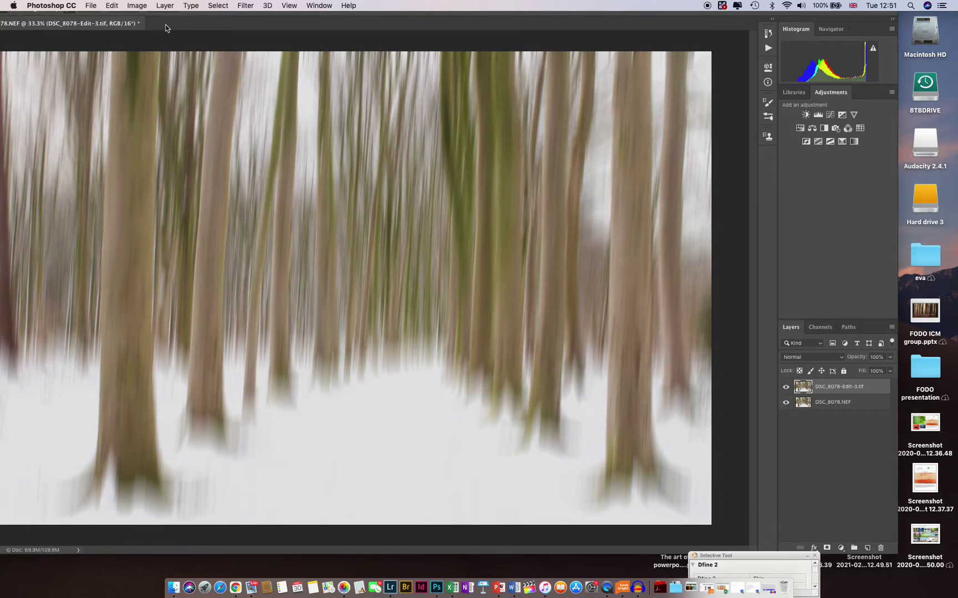
Reposition the Photoshop workspace and image window so the whole image is visible.
{"action": "mouse_move", "coordinate": [157, 29]}
{"action": "left_mouse_down"}
{"action": "mouse_move", "coordinate": [225, 41]}
{"action": "mouse_move", "coordinate": [198, 59]}
{"action": "left_mouse_up"}
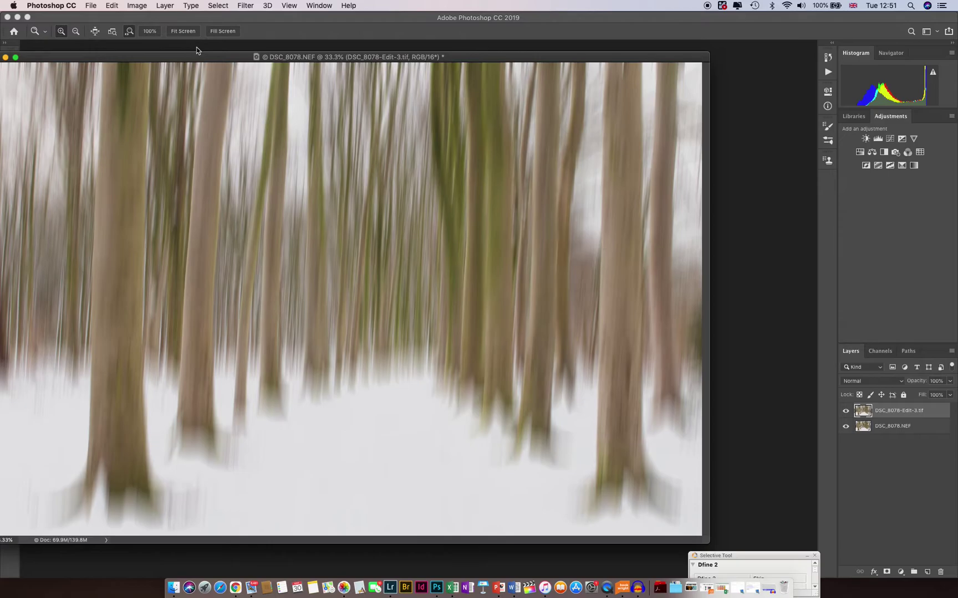
{"action": "left_click_drag", "start_coordinate": [242, 17], "coordinate": [274, 19]}
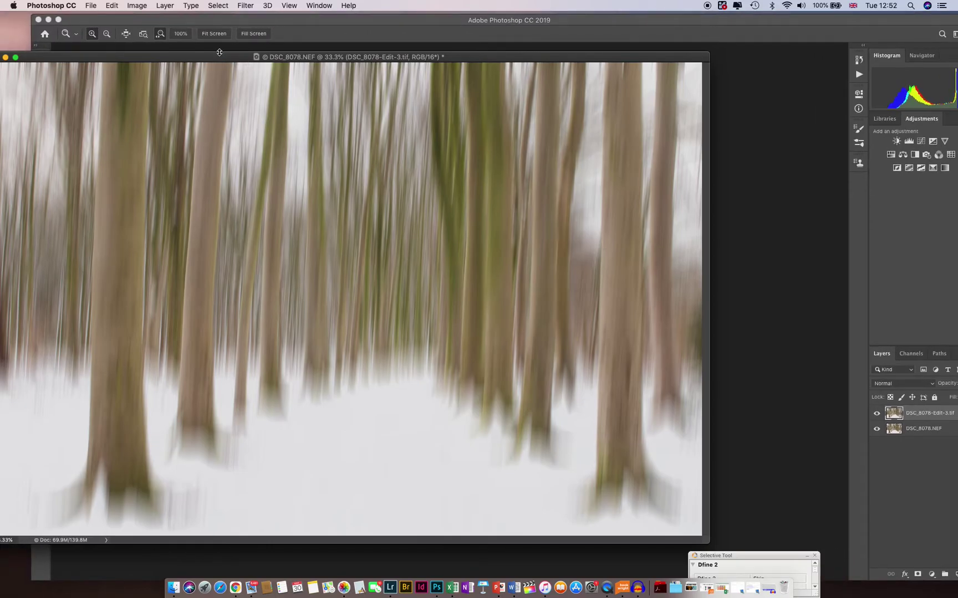
{"action": "left_click_drag", "start_coordinate": [219, 52], "coordinate": [287, 47]}
{"action": "mouse_move", "coordinate": [229, 22]}
{"action": "left_mouse_down"}
{"action": "mouse_move", "coordinate": [195, 19]}
{"action": "mouse_move", "coordinate": [192, 54]}
{"action": "left_mouse_up"}
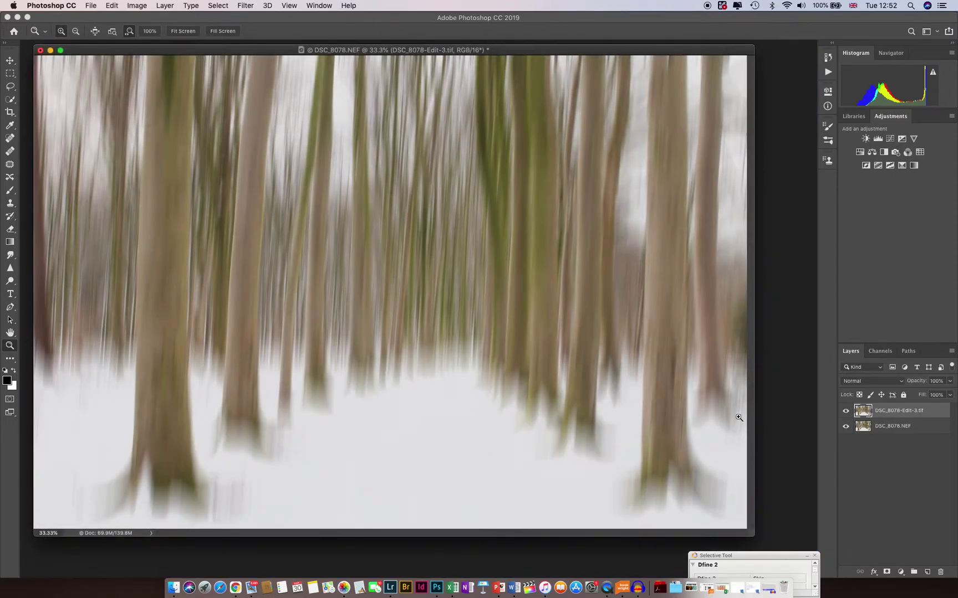
Move the blurred layer beneath the sharp NEF layer and toggle the NEF layer to compare looks.
{"action": "left_click_drag", "start_coordinate": [864, 416], "coordinate": [865, 428]}
{"action": "left_click", "coordinate": [845, 410]}
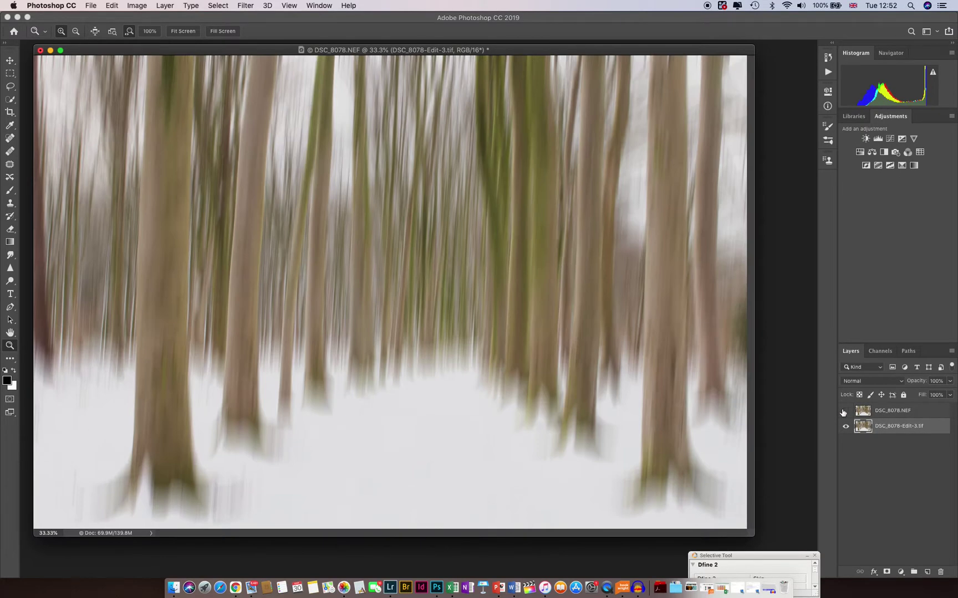
{"action": "left_click", "coordinate": [845, 410]}
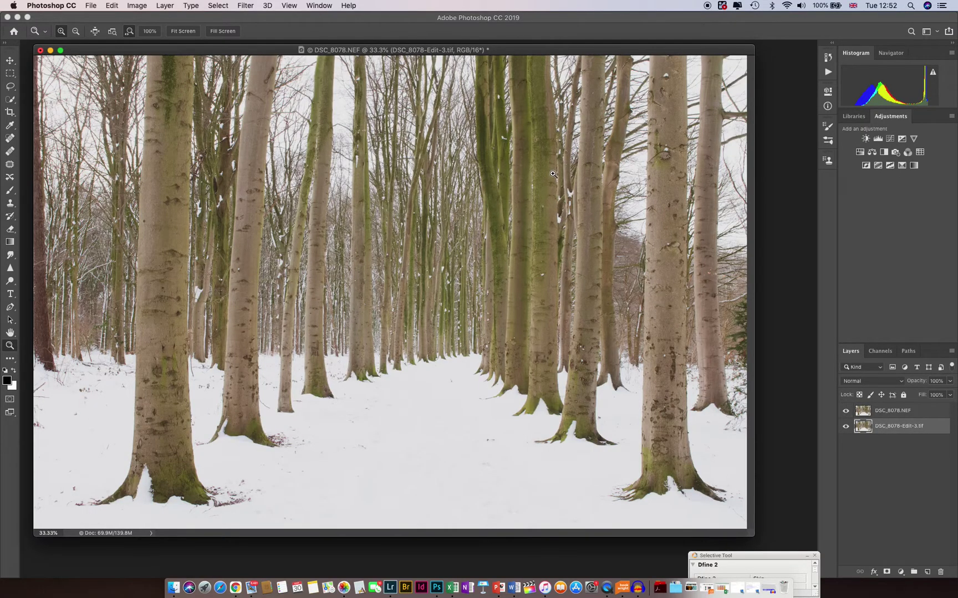
{"action": "left_click", "coordinate": [845, 411]}
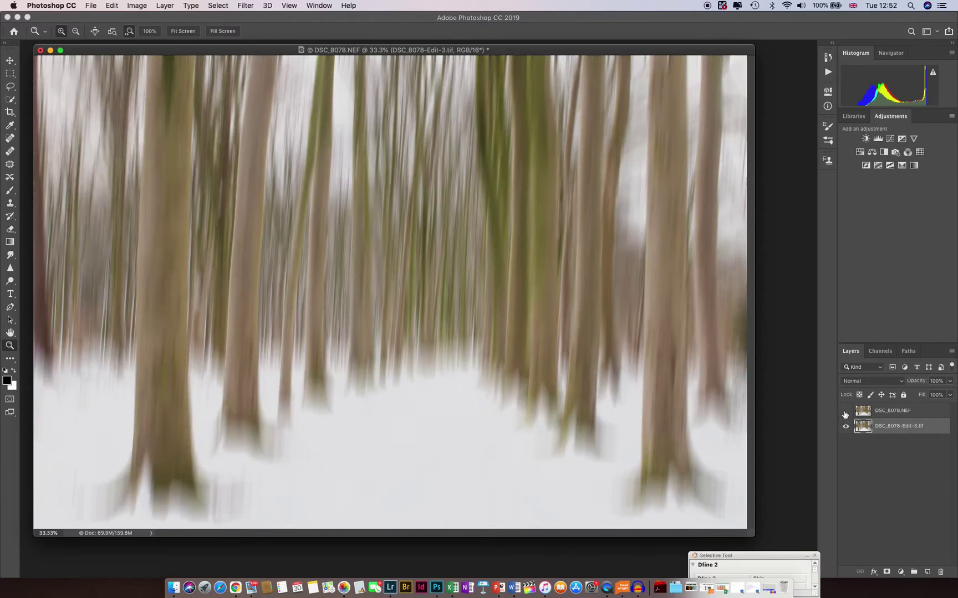
{"action": "left_click", "coordinate": [846, 412]}
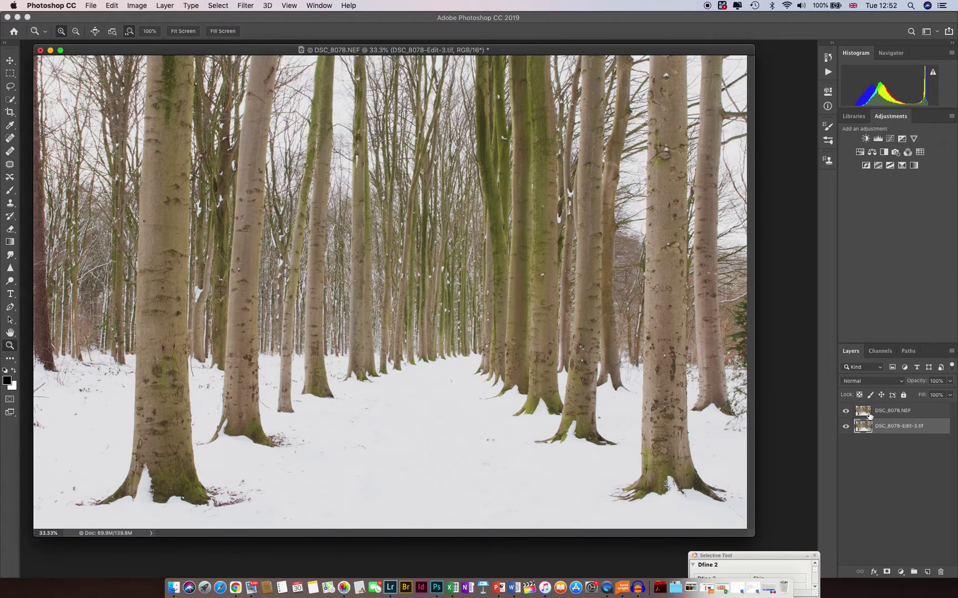
{"action": "left_click", "coordinate": [864, 411]}
{"action": "left_click", "coordinate": [886, 381]}
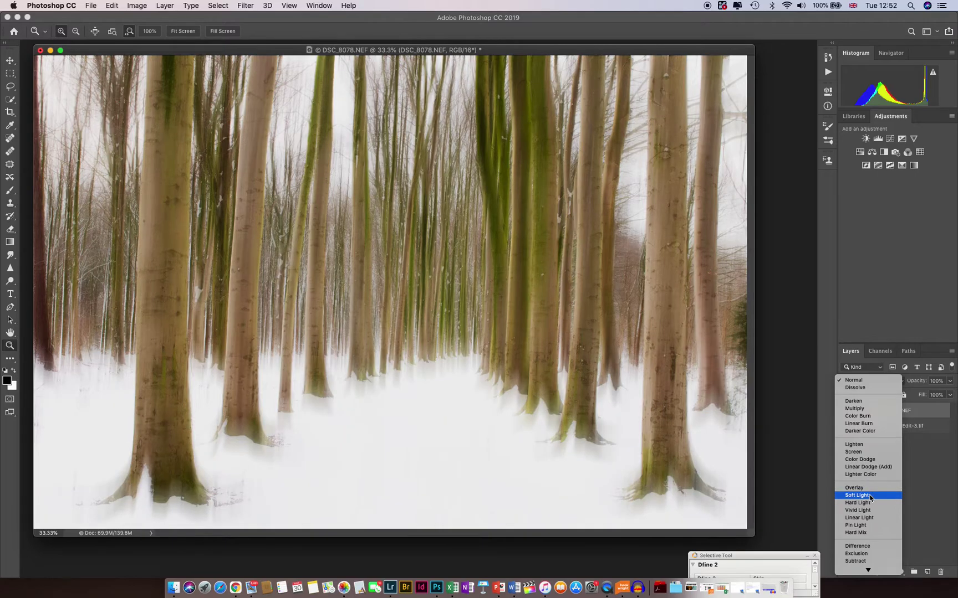
Set the NEF layer to Soft Light blend mode at 34% opacity.
{"action": "left_click", "coordinate": [868, 496]}
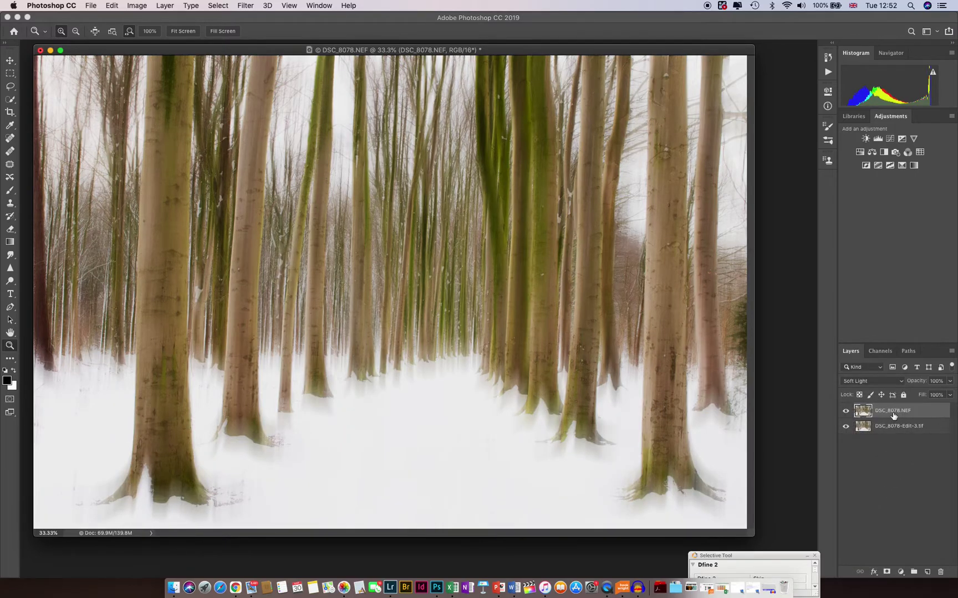
{"action": "left_click", "coordinate": [951, 381]}
{"action": "left_click", "coordinate": [905, 395]}
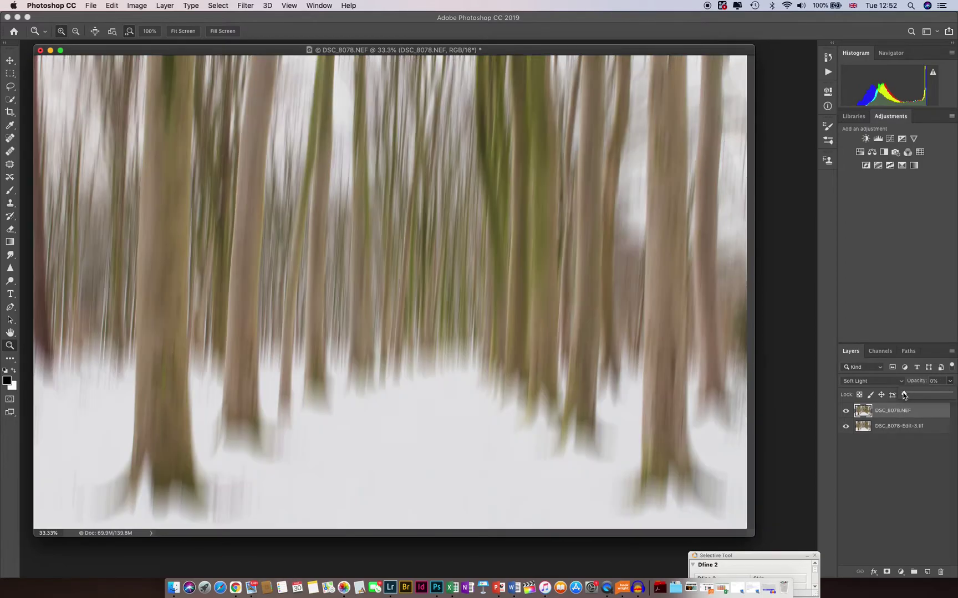
{"action": "left_click_drag", "start_coordinate": [906, 395], "coordinate": [910, 395]}
{"action": "left_click_drag", "start_coordinate": [912, 395], "coordinate": [920, 396]}
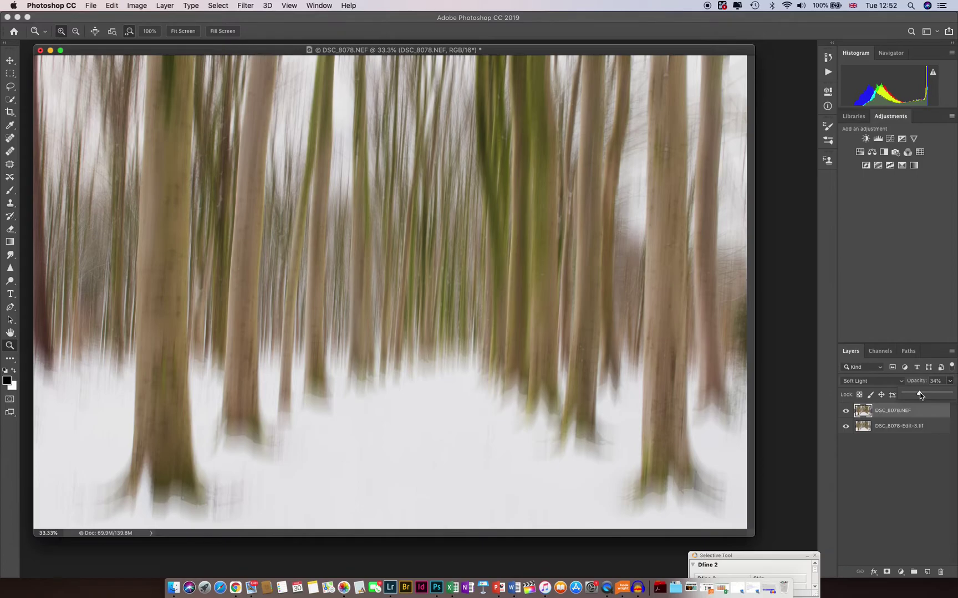
Flatten the Soft Light blend into one layer, save it, and return to Lightroom's filmstrip.
{"action": "left_click", "coordinate": [169, 8]}
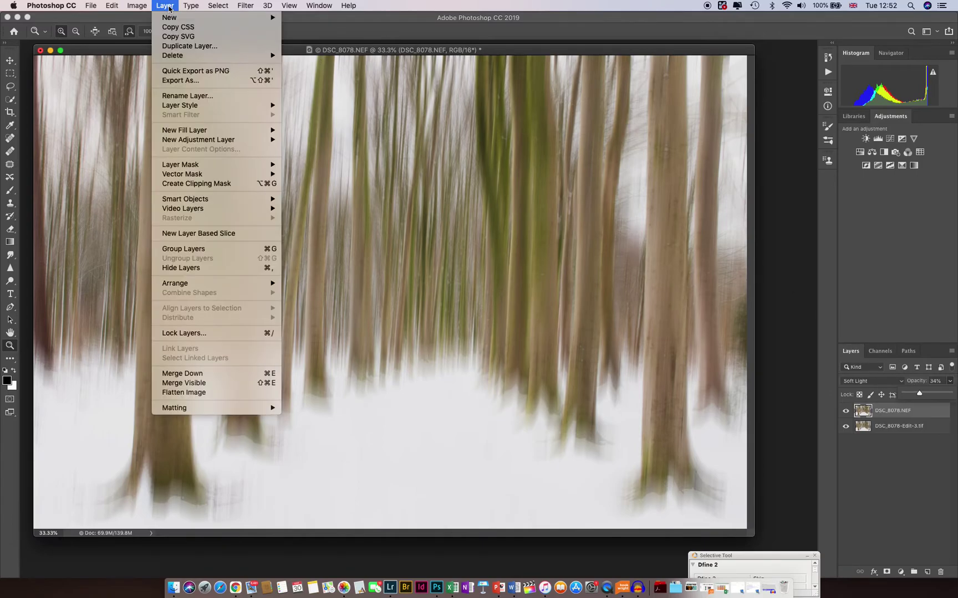
{"action": "left_click", "coordinate": [228, 392]}
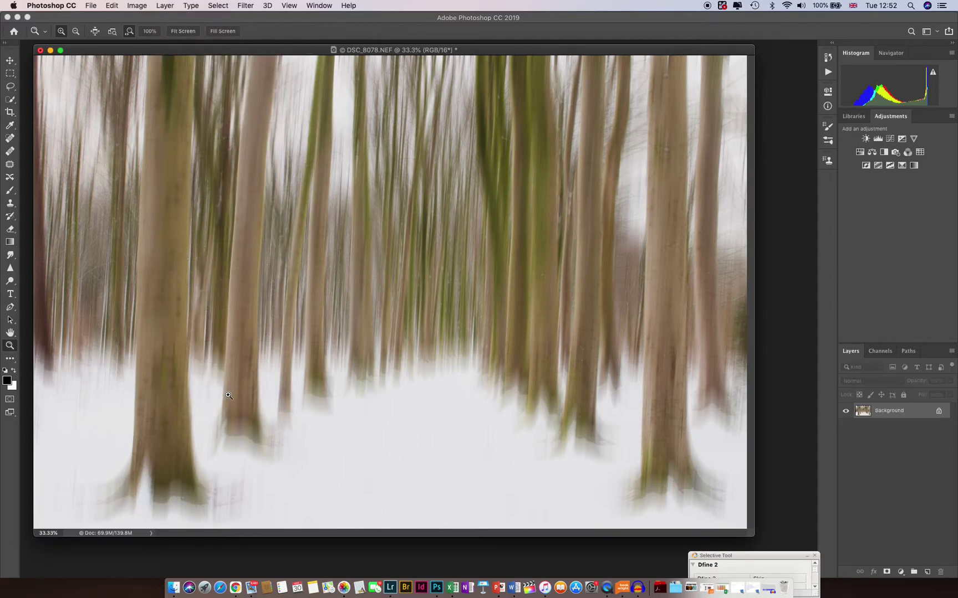
{"action": "left_click", "coordinate": [91, 5]}
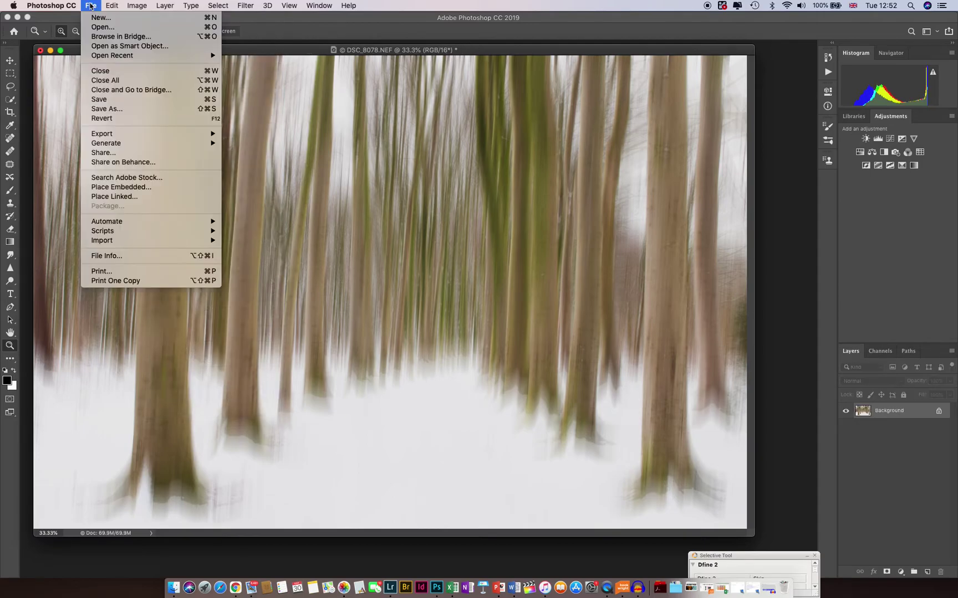
{"action": "left_click", "coordinate": [117, 100]}
{"action": "left_click", "coordinate": [388, 590]}
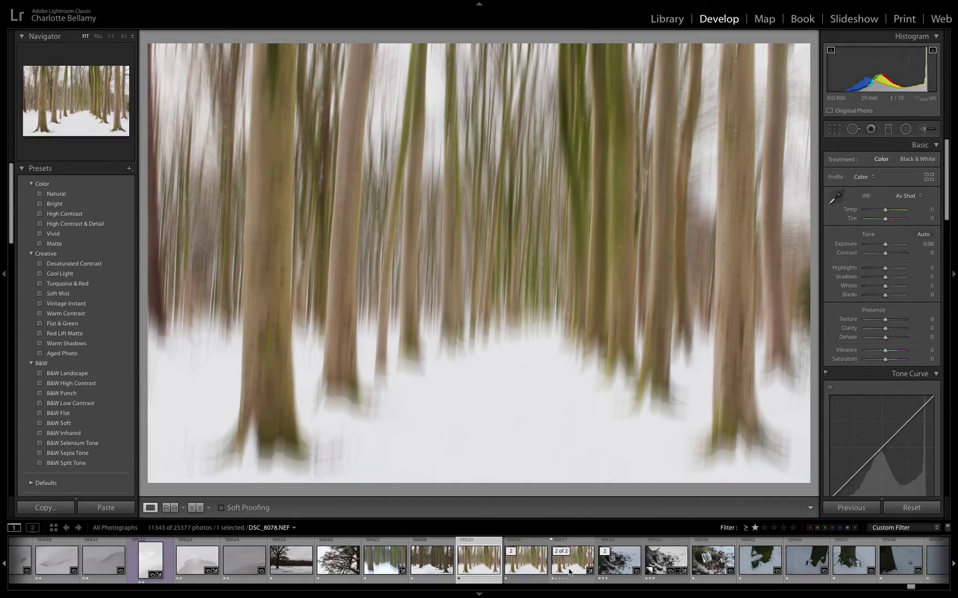
{"action": "left_click", "coordinate": [529, 576]}
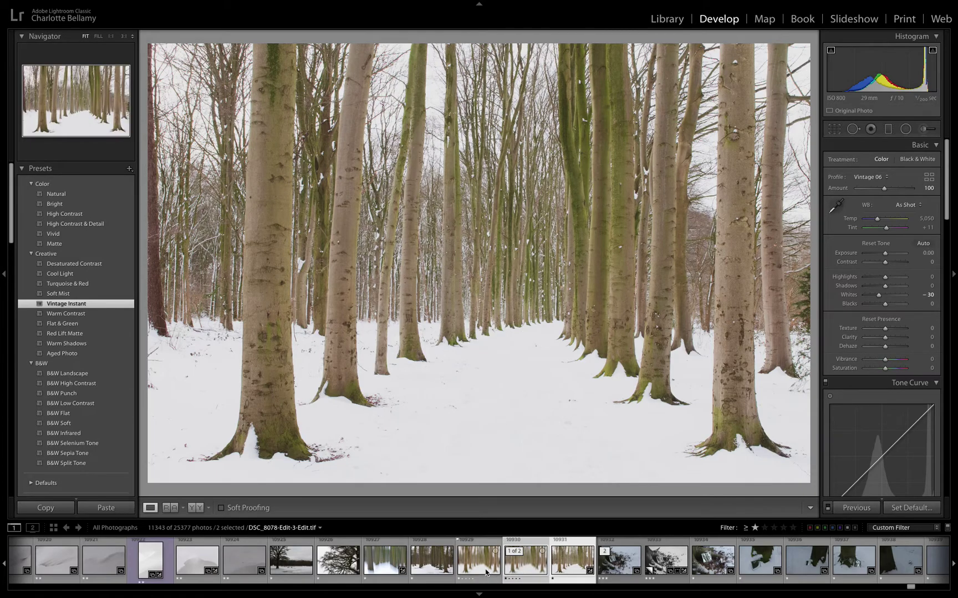
Select the sharp, blurred and blended beech-wood versions and show them in Library Survey view.
{"action": "left_click", "coordinate": [478, 576], "text": "ctrl"}
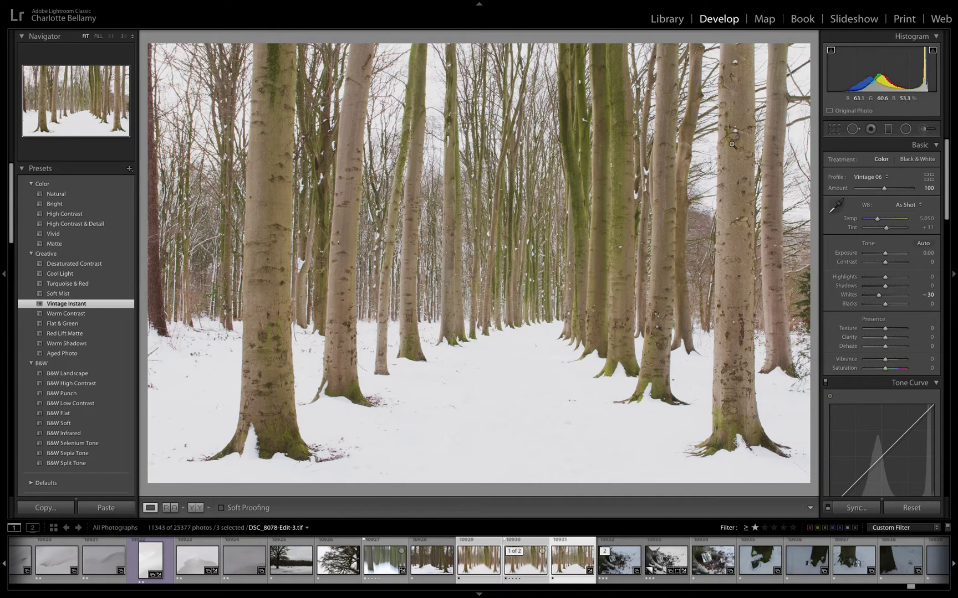
{"action": "left_click", "coordinate": [525, 570]}
{"action": "key", "text": "g"}
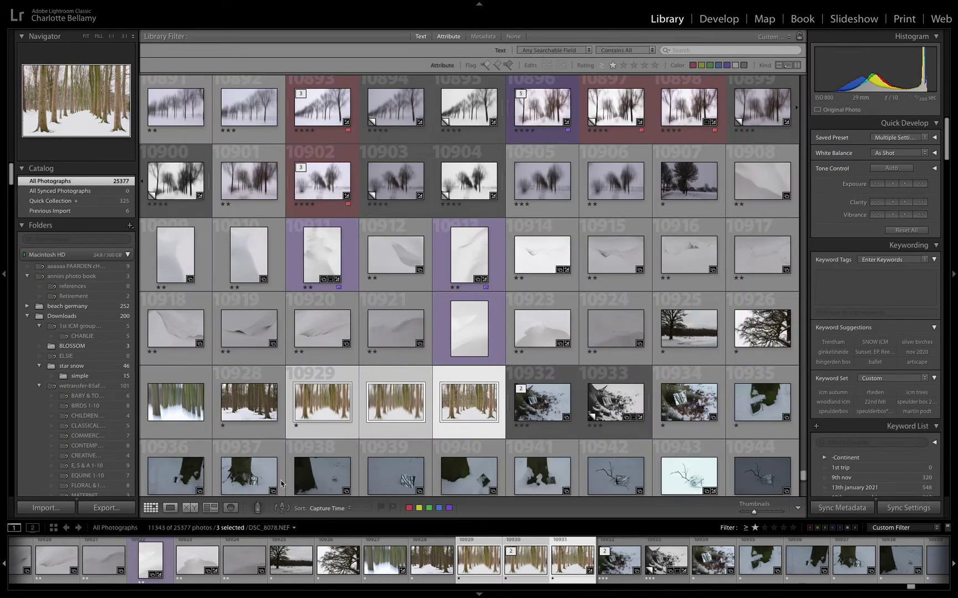
{"action": "left_click", "coordinate": [216, 513]}
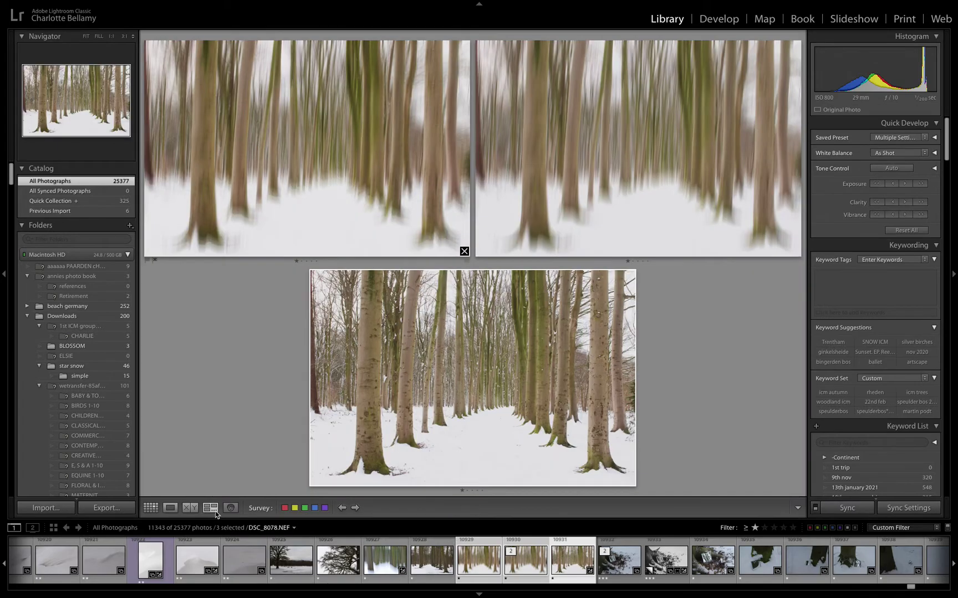